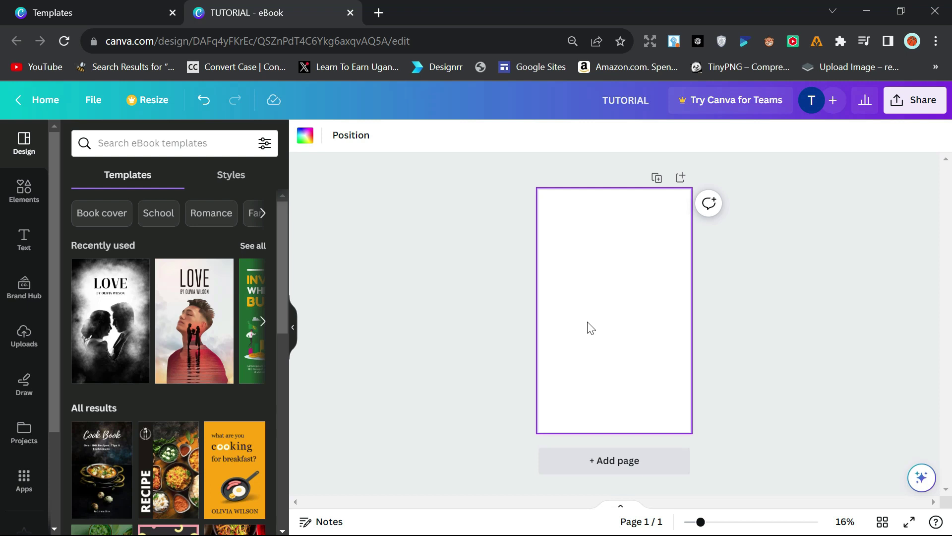
Set the blank page's background to the light red default solid colour.
left_click(305, 135)
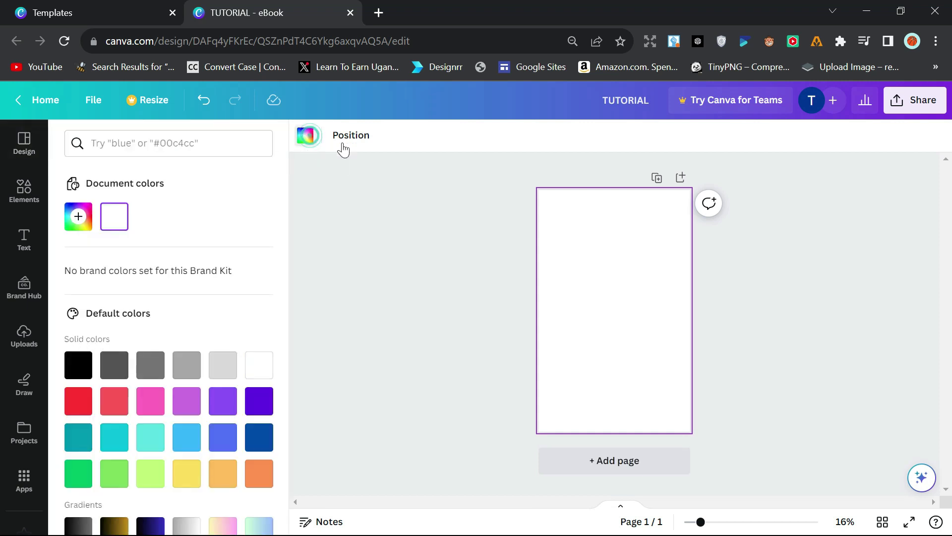
left_click(114, 400)
left_click(763, 296)
left_click(373, 289)
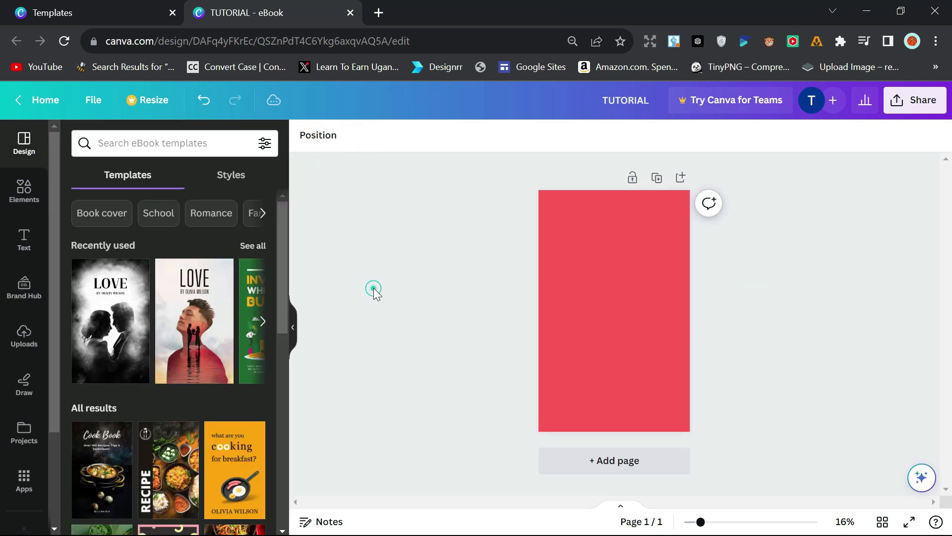
Add a heading text to the red page and set its font to Bebas Neue.
left_click(24, 240)
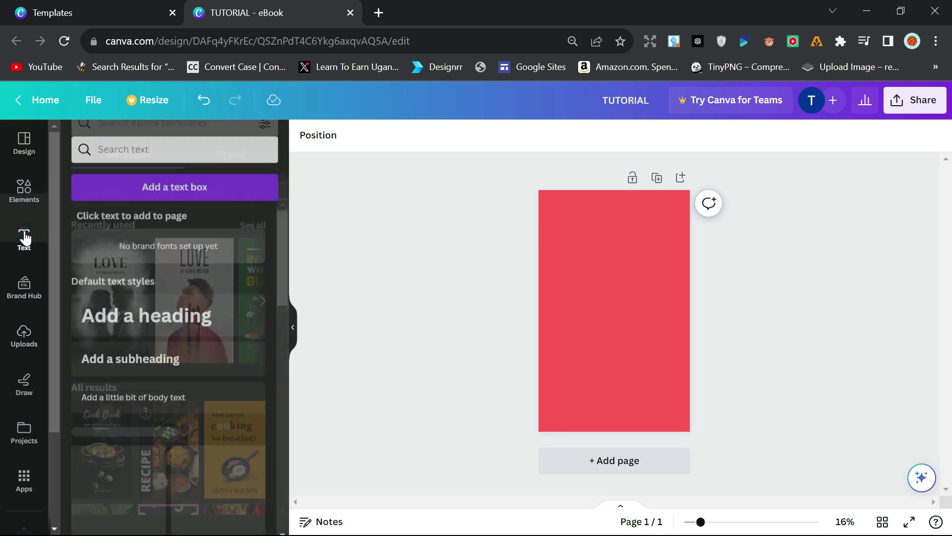
left_click(119, 319)
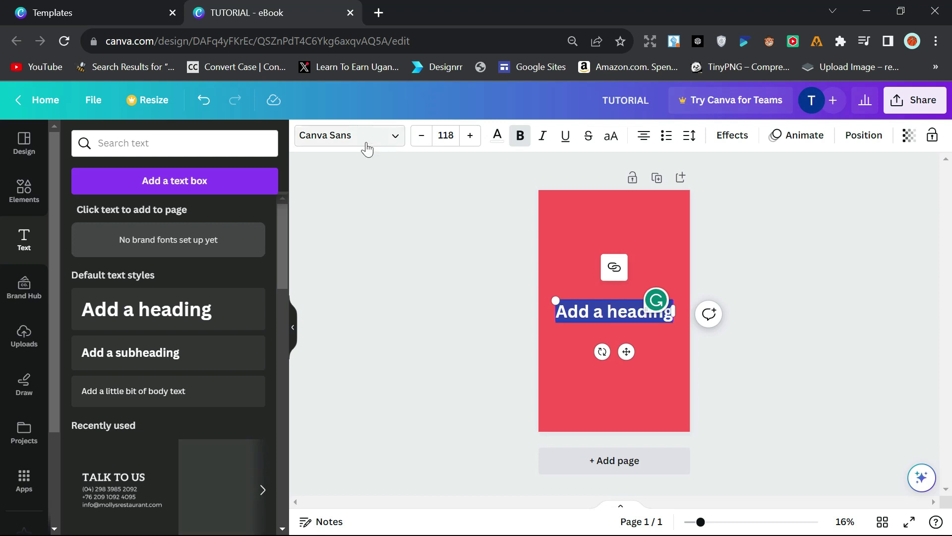
left_click(337, 142)
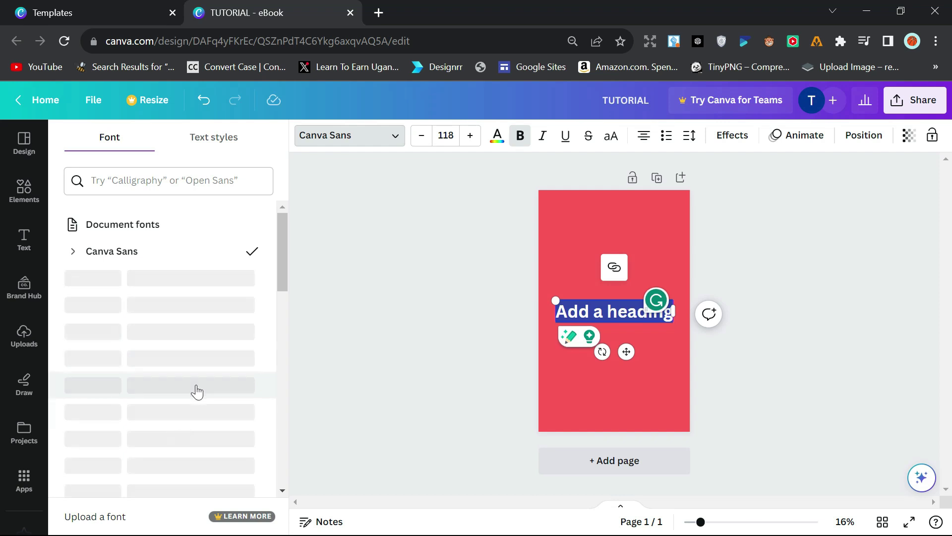
left_click(156, 262)
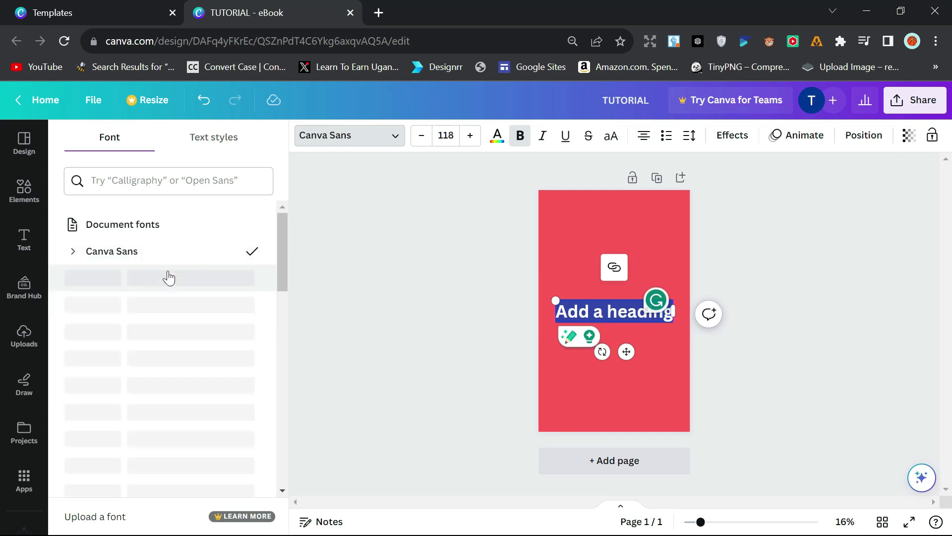
scroll(173, 423, "down", 5)
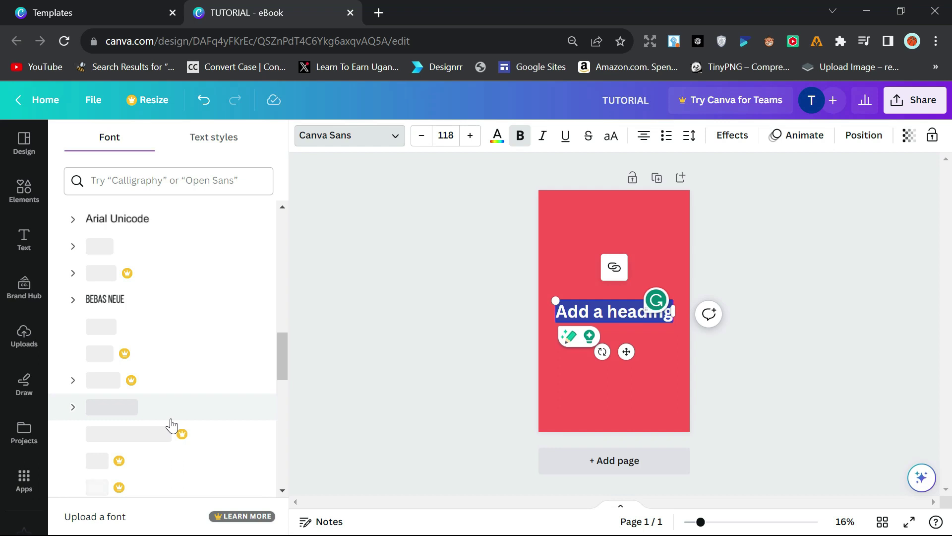
left_click(152, 304)
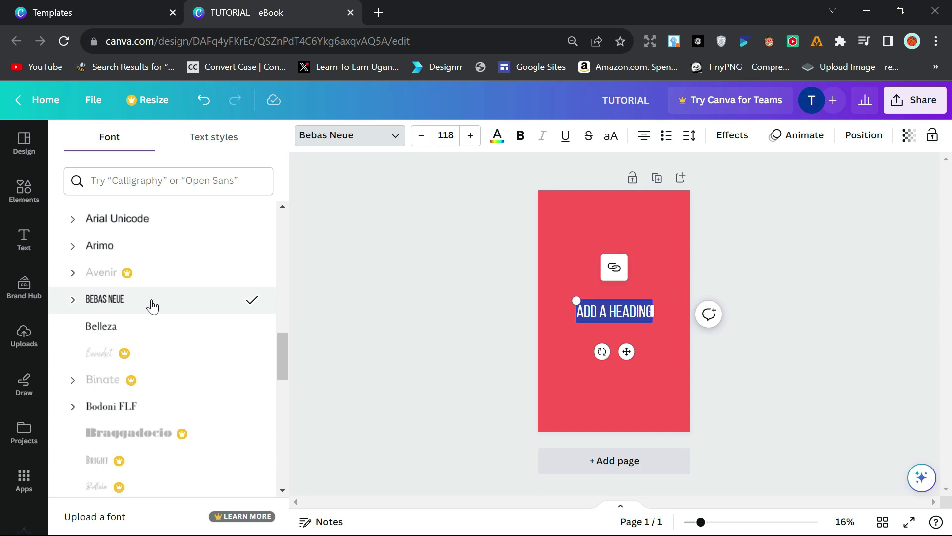
Delete the placeholder heading from the red page.
left_click(31, 142)
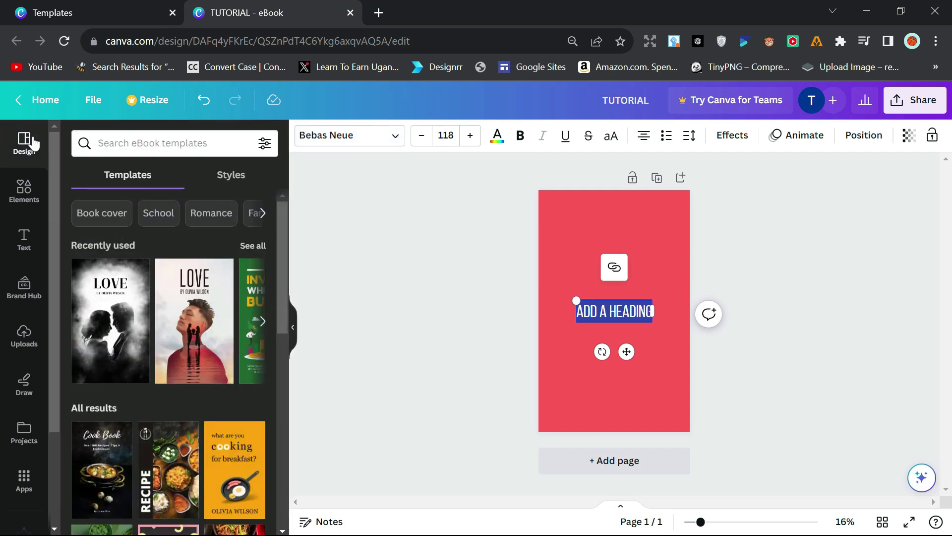
left_click(621, 296)
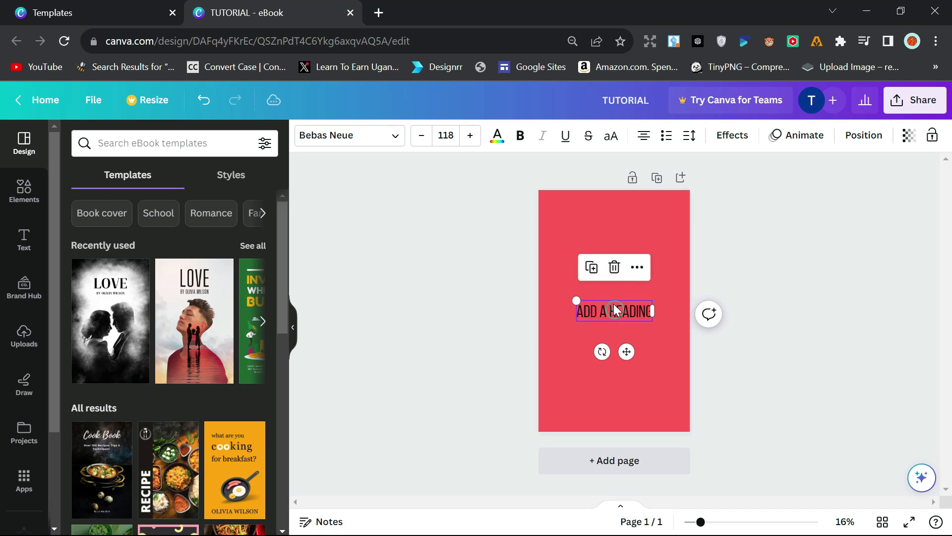
left_click(613, 267)
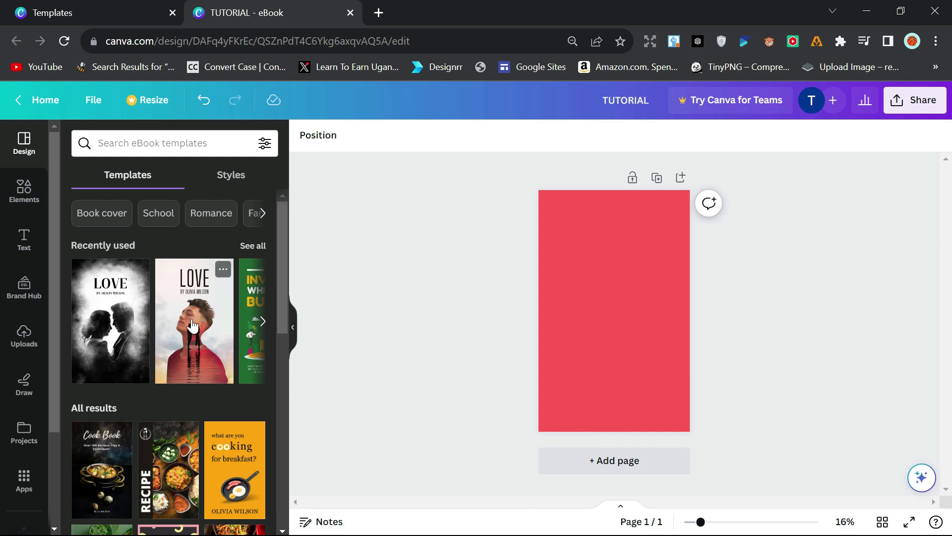
Duplicate the red page and apply the recently used Orange Love Story Book Cover template to page 2.
key("ctrl+d")
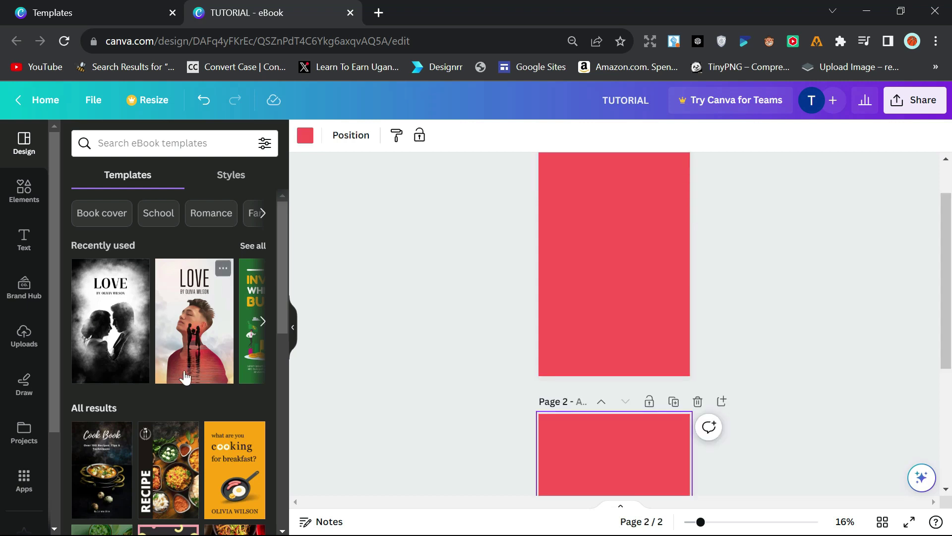
left_click(258, 245)
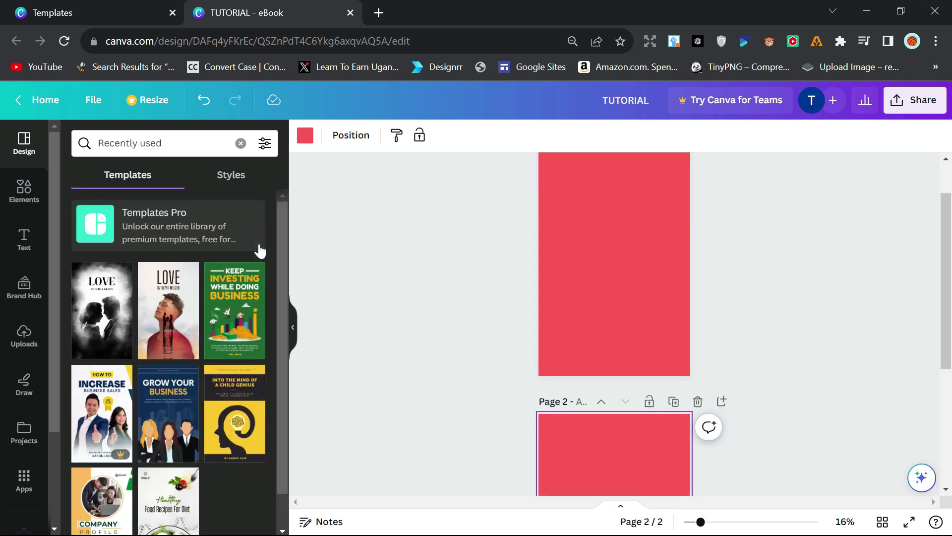
scroll(139, 367, "down", 1)
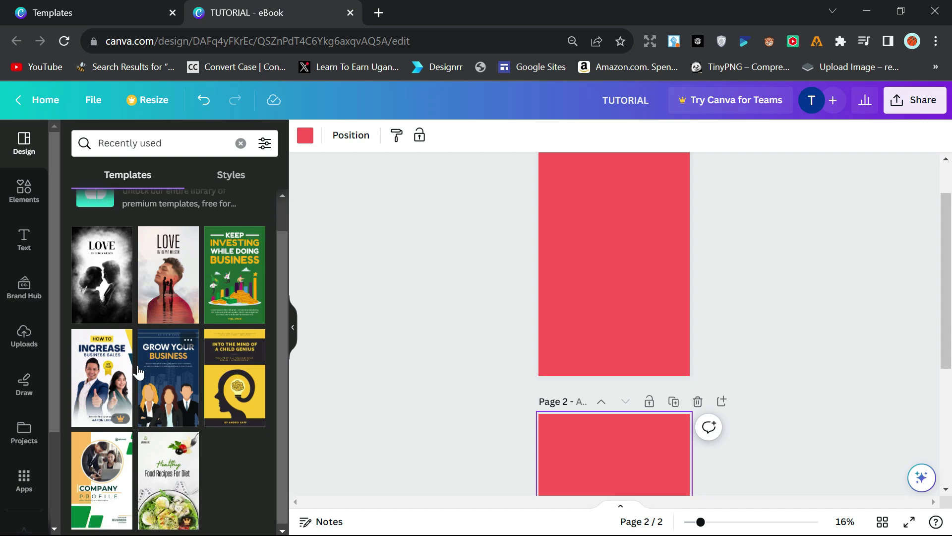
scroll(137, 370, "up", 1)
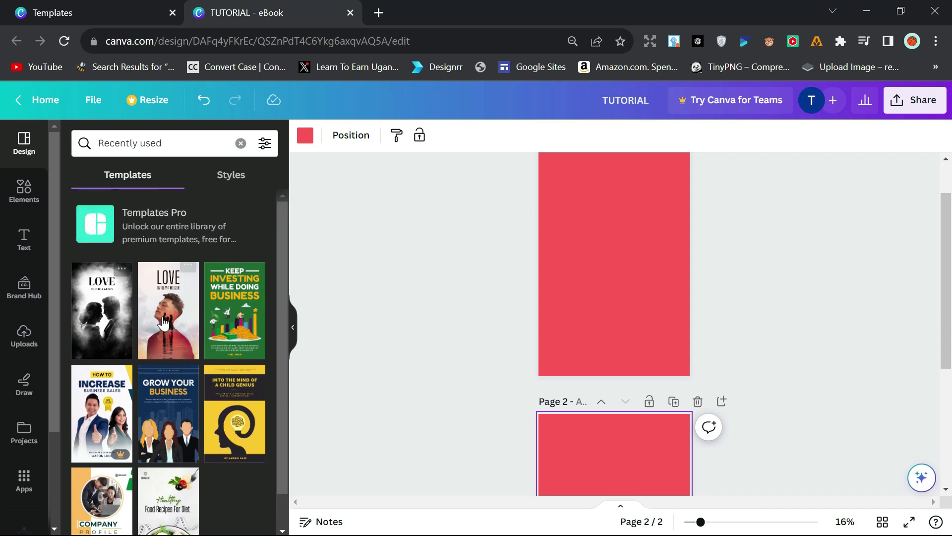
left_click(163, 290)
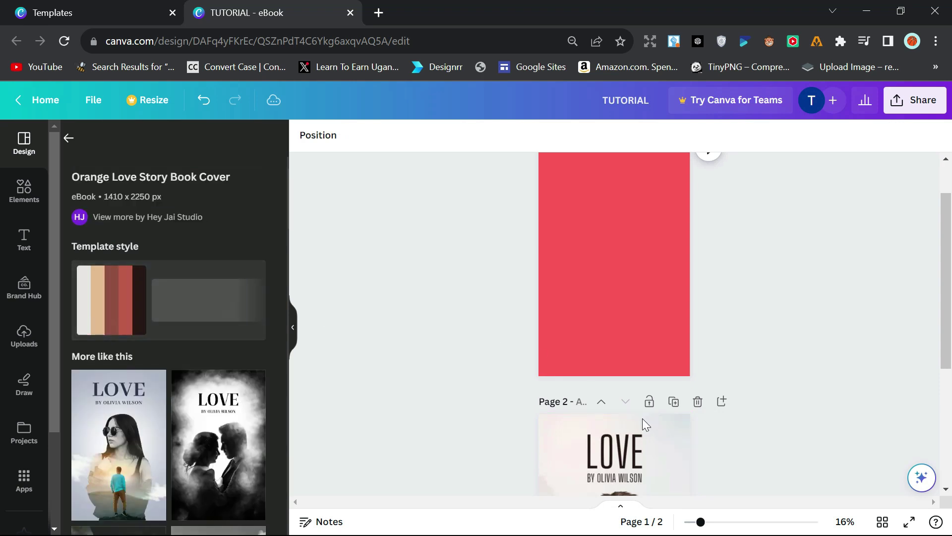
Move the LOVE title from the template cover on page 2 onto the upper part of the red page 1.
scroll(642, 419, "down", 3)
left_click(607, 327)
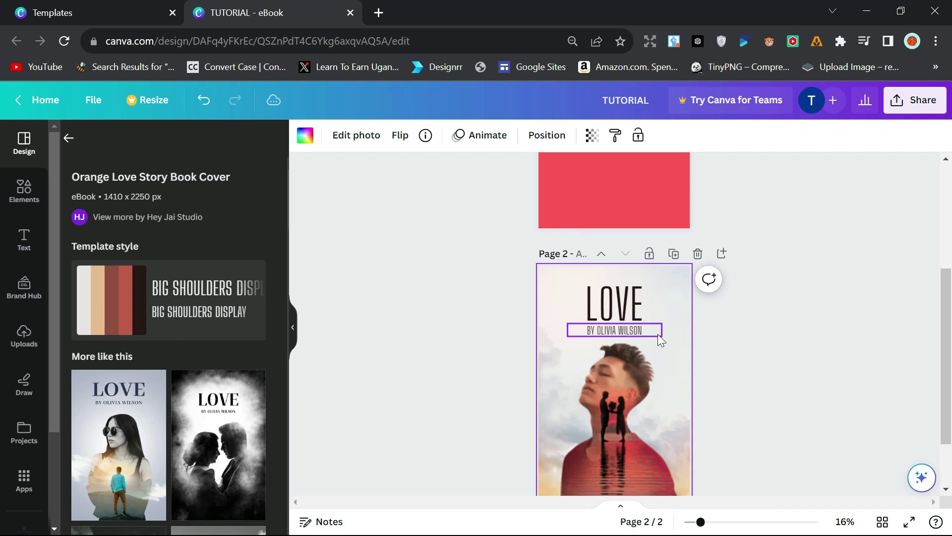
scroll(658, 339, "up", 2)
scroll(658, 339, "down", 3)
scroll(658, 335, "up", 2)
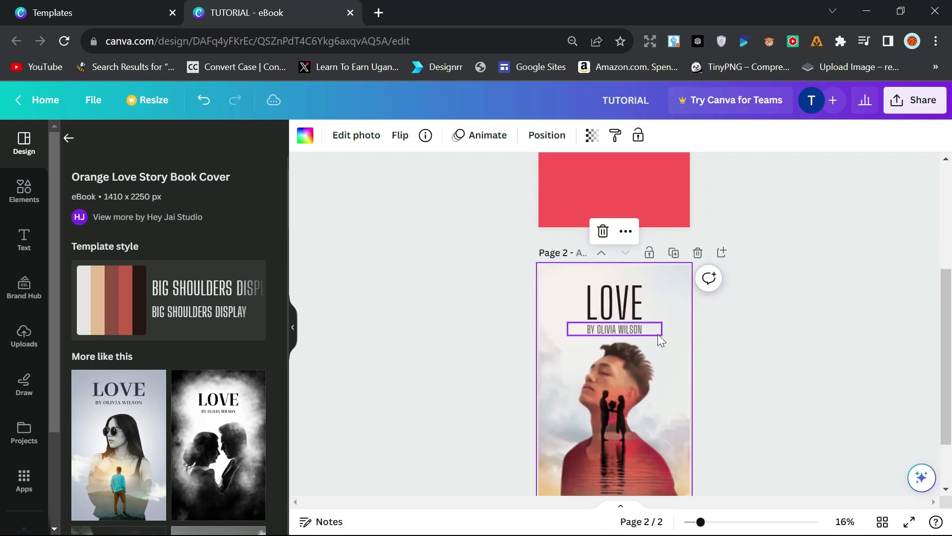
scroll(657, 334, "up", 4)
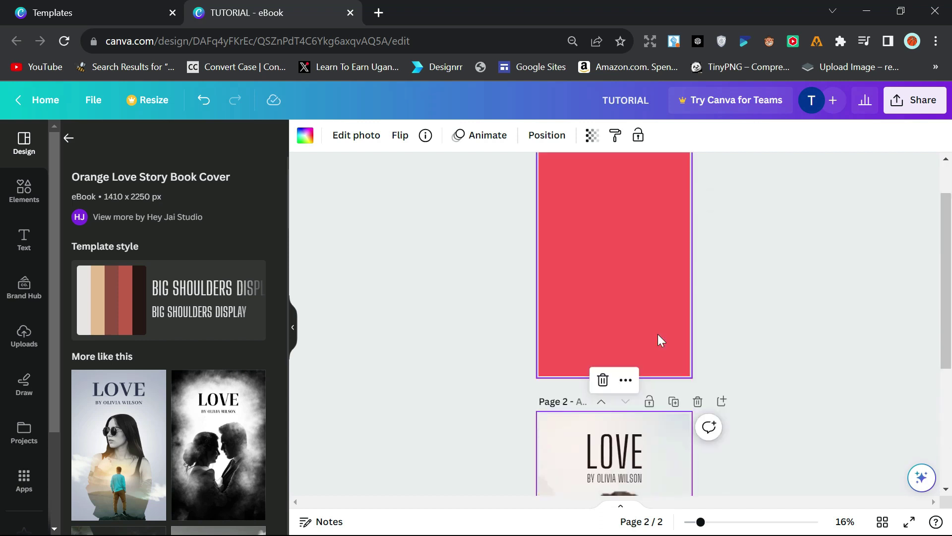
scroll(658, 334, "down", 2)
scroll(623, 377, "up", 2)
left_click_drag(603, 449, 604, 198)
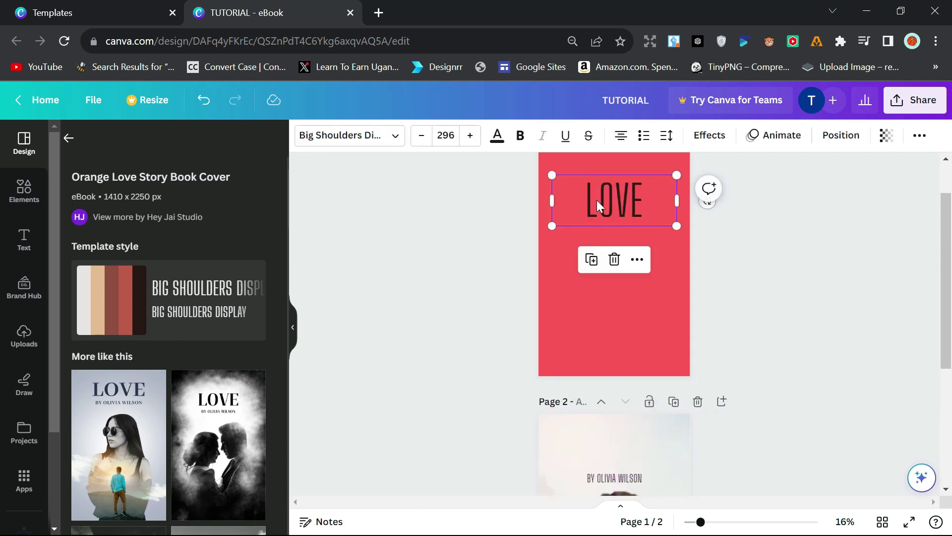
Inspect the font and text of the LOVE title on page 1.
left_click(345, 141)
left_click(347, 144)
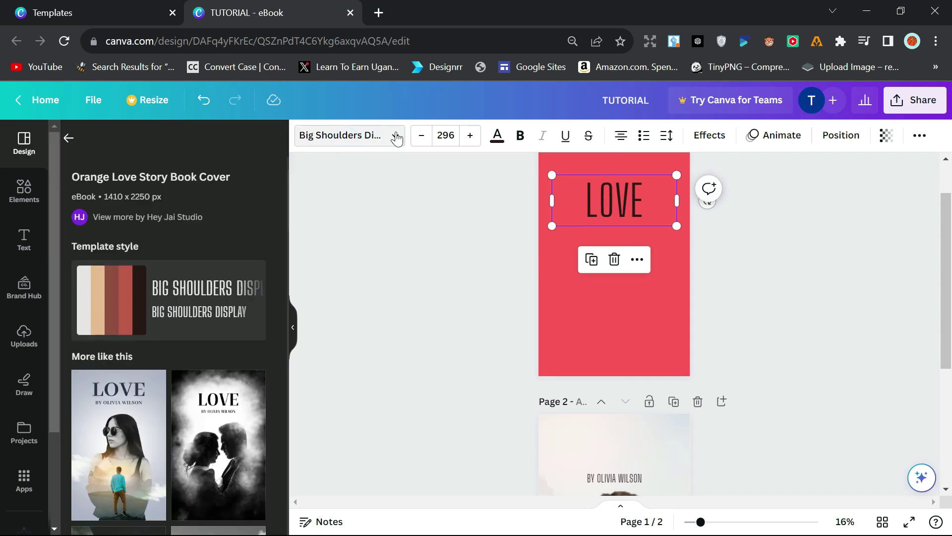
left_click(653, 300)
left_click(615, 199)
left_click_drag(586, 198, 624, 196)
left_click(643, 201)
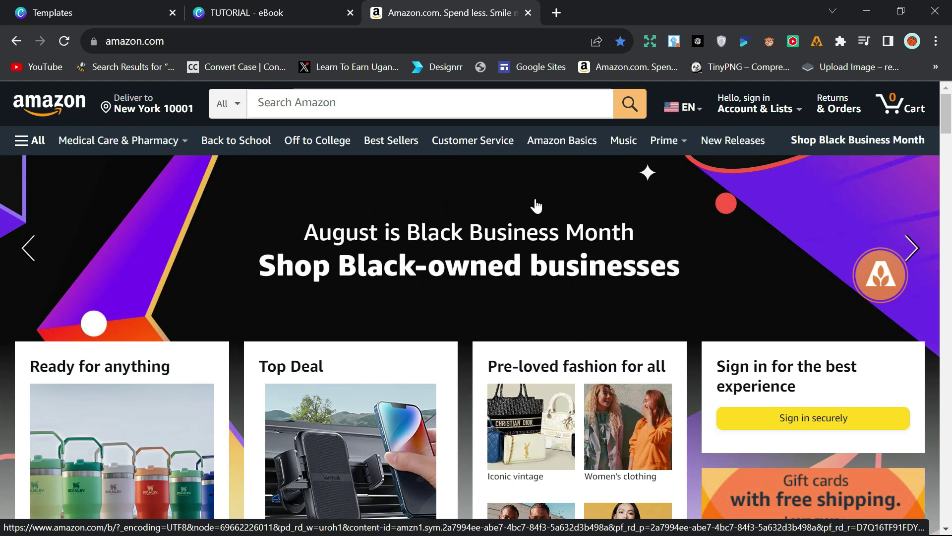
Search Amazon for "ELATIONSHIPS".
left_click(315, 102)
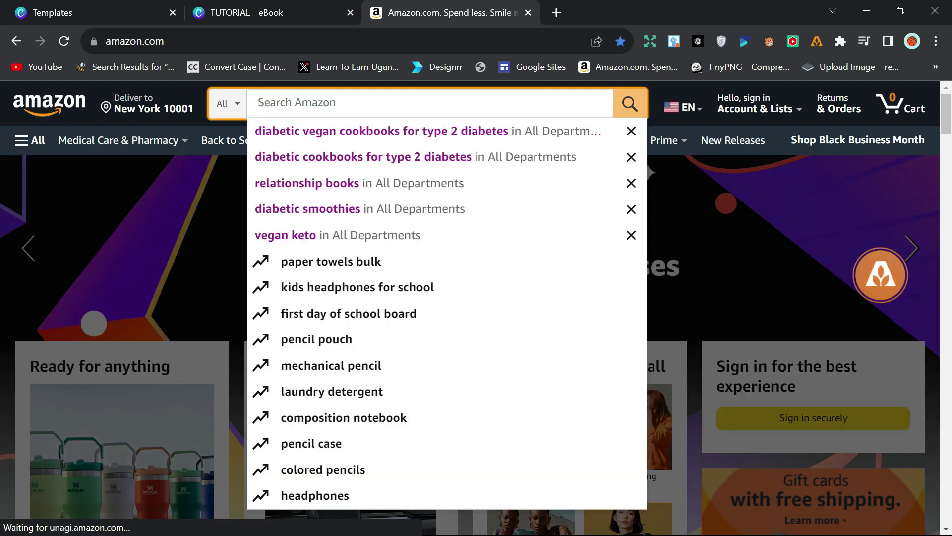
type("ELATIONSHIPS")
key("Return")
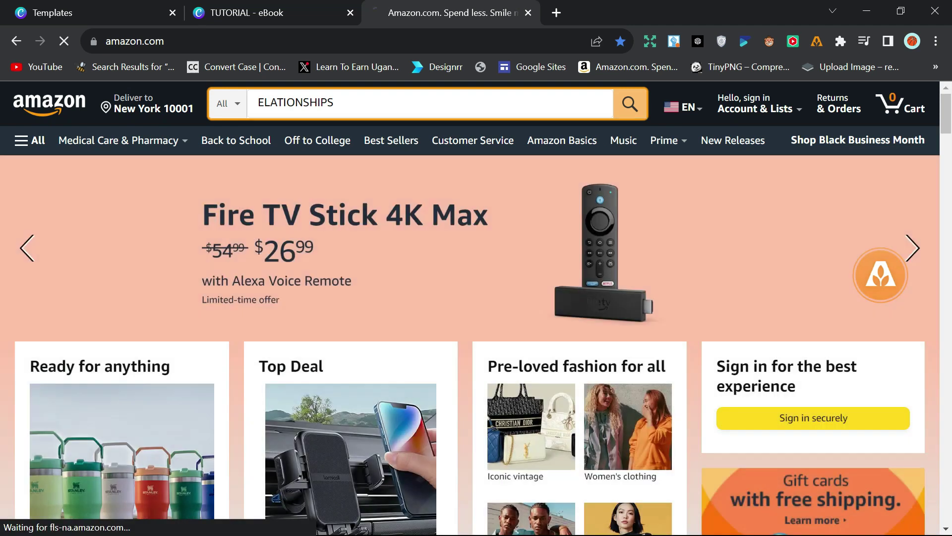
Examine the title fonts and cover designs of the relationship books in the Amazon results.
scroll(476, 298, "down", 4)
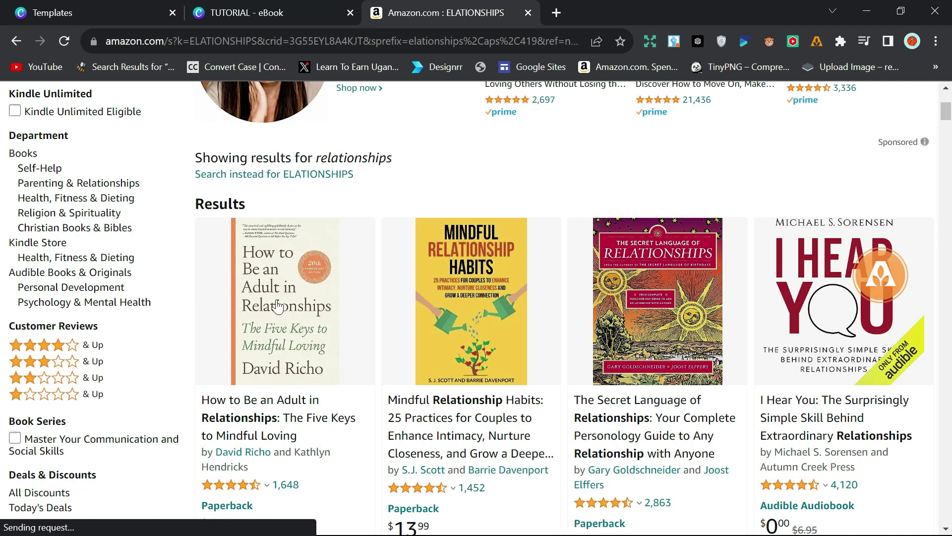
mouse_move(459, 240)
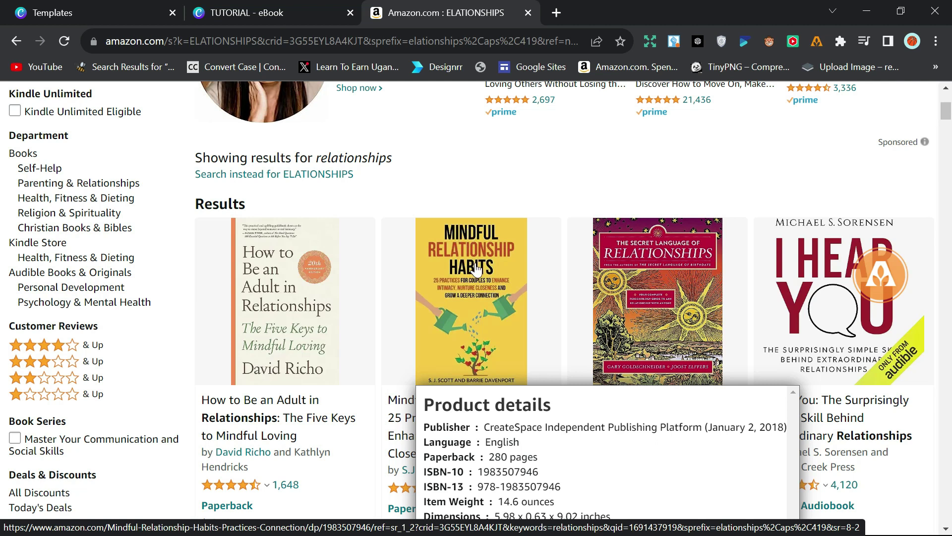
mouse_move(635, 263)
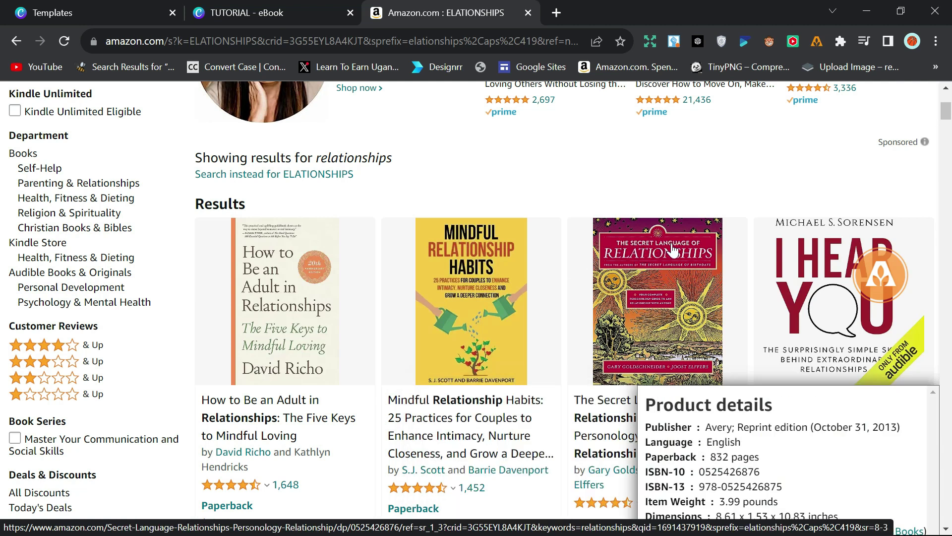
mouse_move(785, 238)
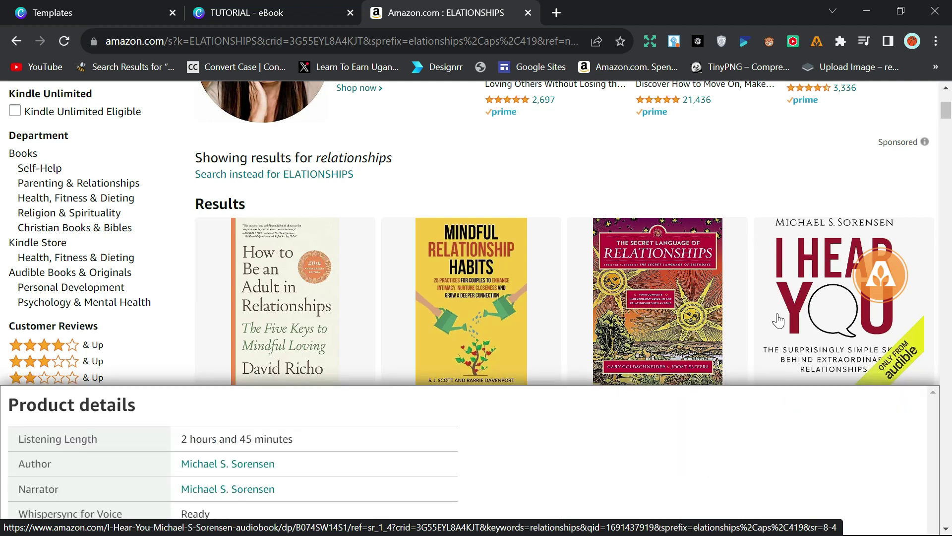
scroll(554, 251, "down", 5)
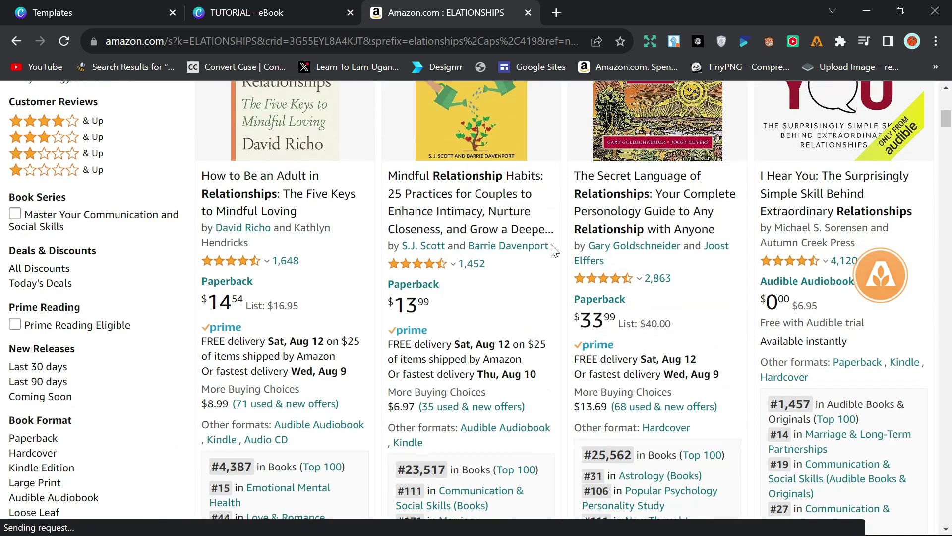
scroll(554, 250, "down", 8)
scroll(554, 251, "down", 4)
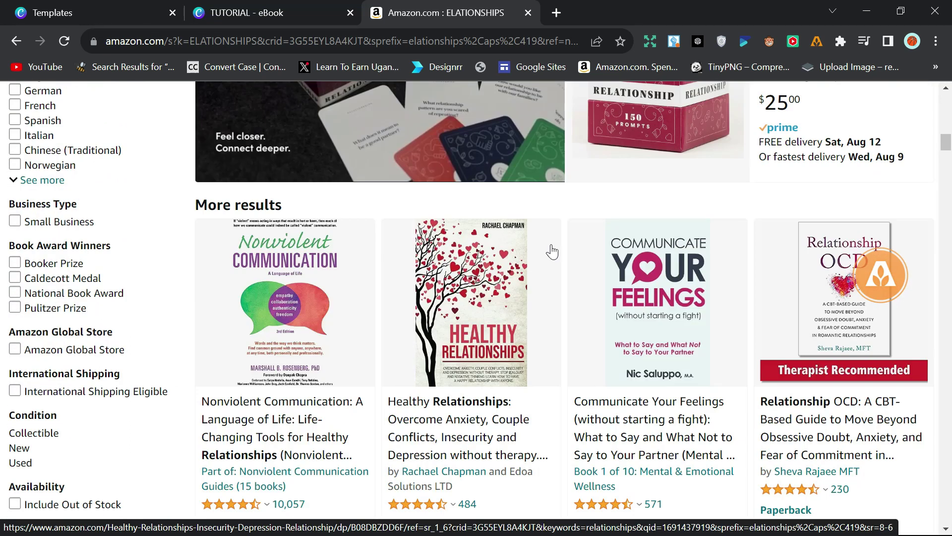